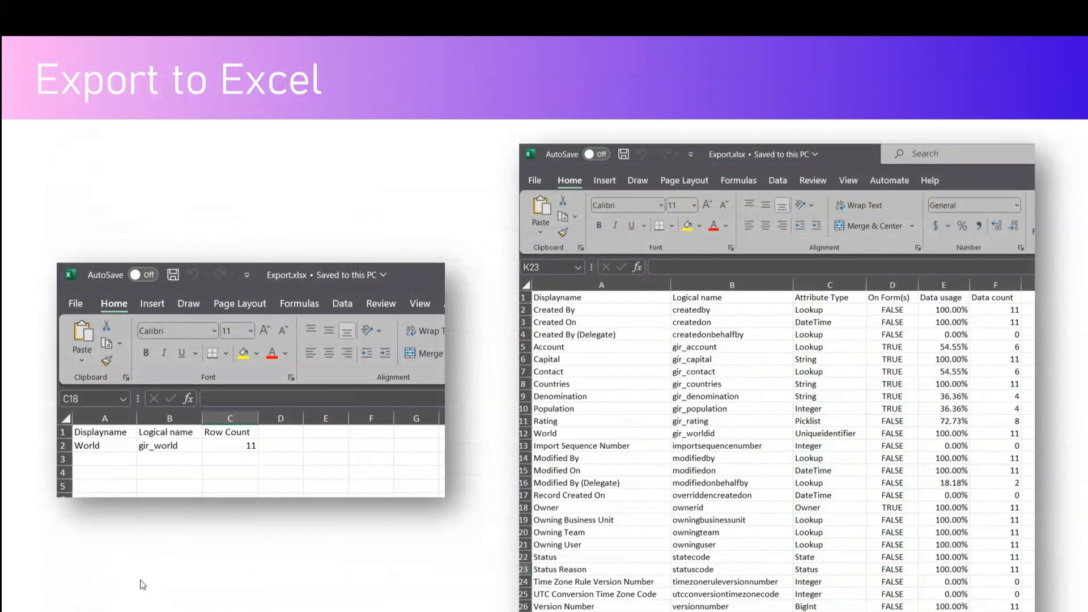
pyautogui.moveTo(275, 408)
pyautogui.mouseDown()
pyautogui.moveTo(222, 465)
pyautogui.moveTo(194, 397)
pyautogui.mouseUp()
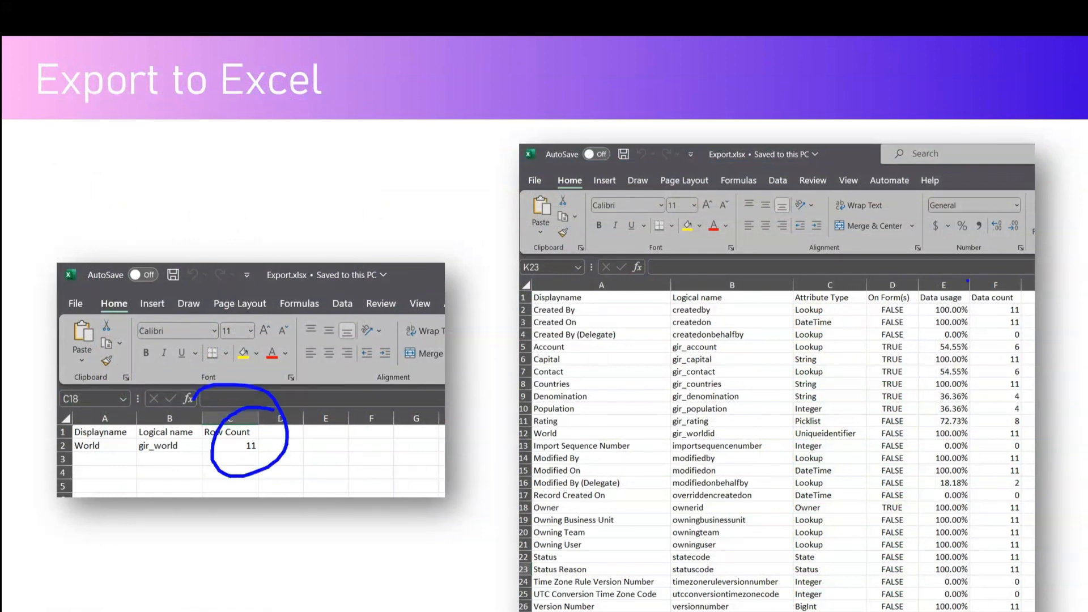
pyautogui.moveTo(967, 280)
pyautogui.mouseDown()
pyautogui.moveTo(895, 277)
pyautogui.moveTo(765, 518)
pyautogui.moveTo(967, 260)
pyautogui.moveTo(867, 262)
pyautogui.mouseUp()
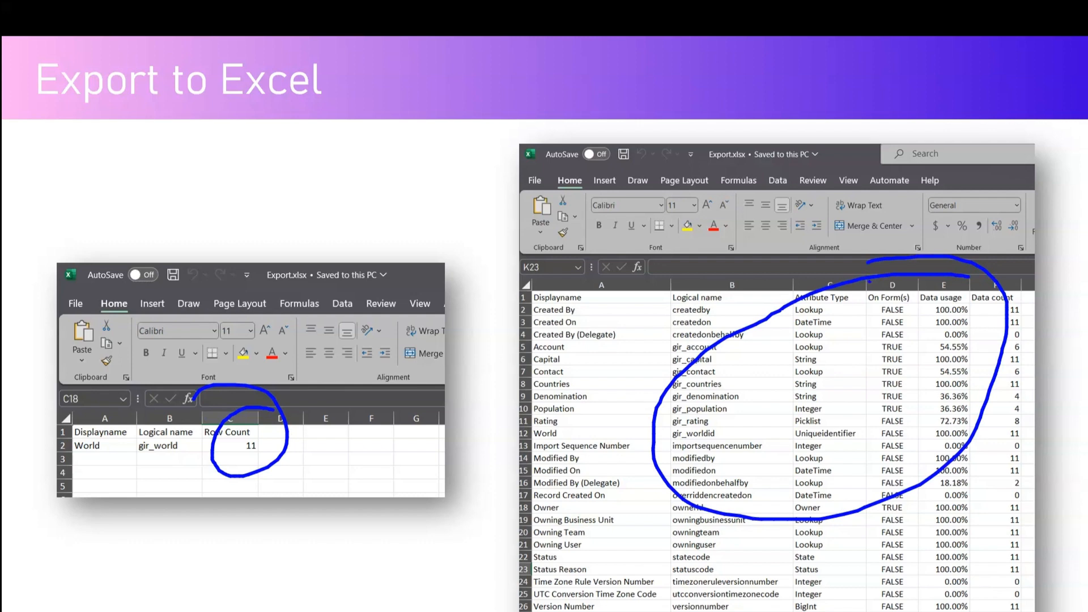
pyautogui.moveTo(911, 342); pyautogui.dragTo(950, 318)
pyautogui.moveTo(954, 358); pyautogui.dragTo(1006, 326)
pyautogui.moveTo(853, 391); pyautogui.dragTo(890, 363)
pyautogui.moveTo(569, 444); pyautogui.dragTo(621, 410)
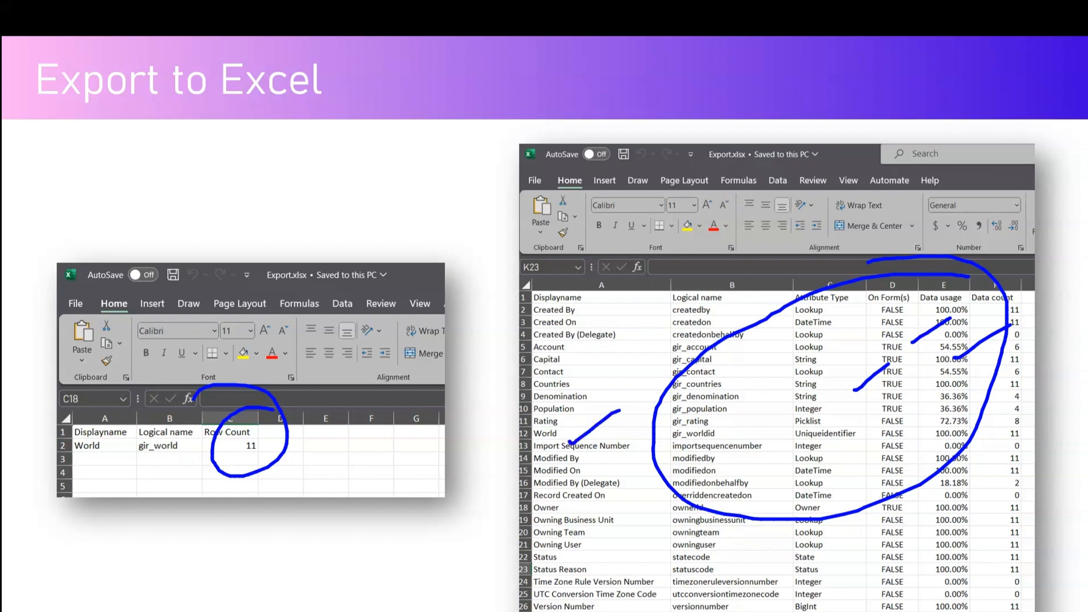
pyautogui.moveTo(702, 437)
pyautogui.mouseDown()
pyautogui.moveTo(756, 415)
pyautogui.moveTo(843, 414)
pyautogui.mouseUp()
pyautogui.press('e')
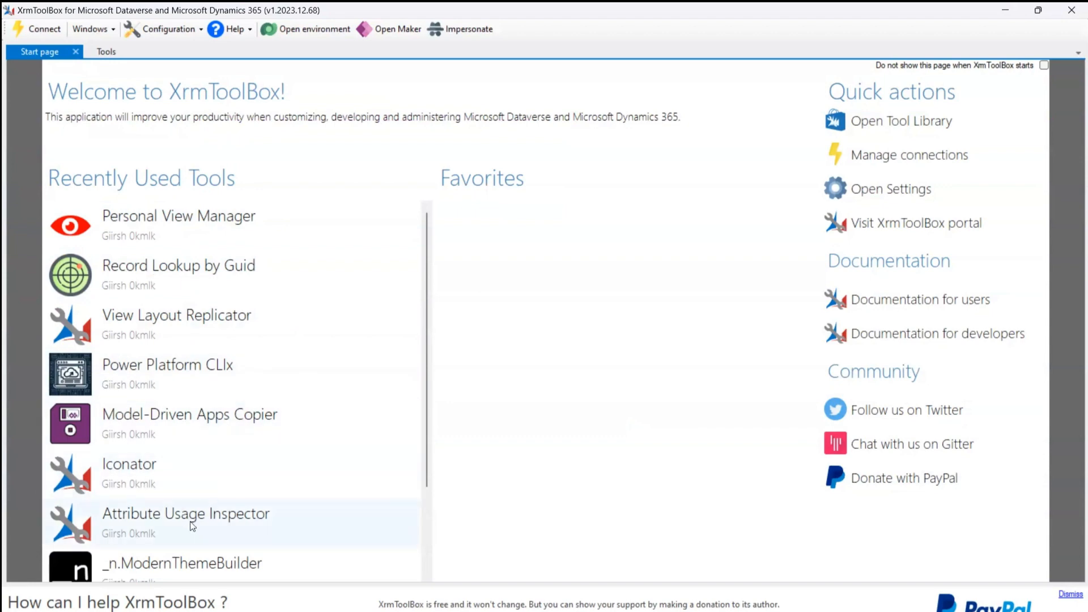
# Open the Attribute Usage Inspector tool and load the environment's entities.
pyautogui.moveTo(170, 517)
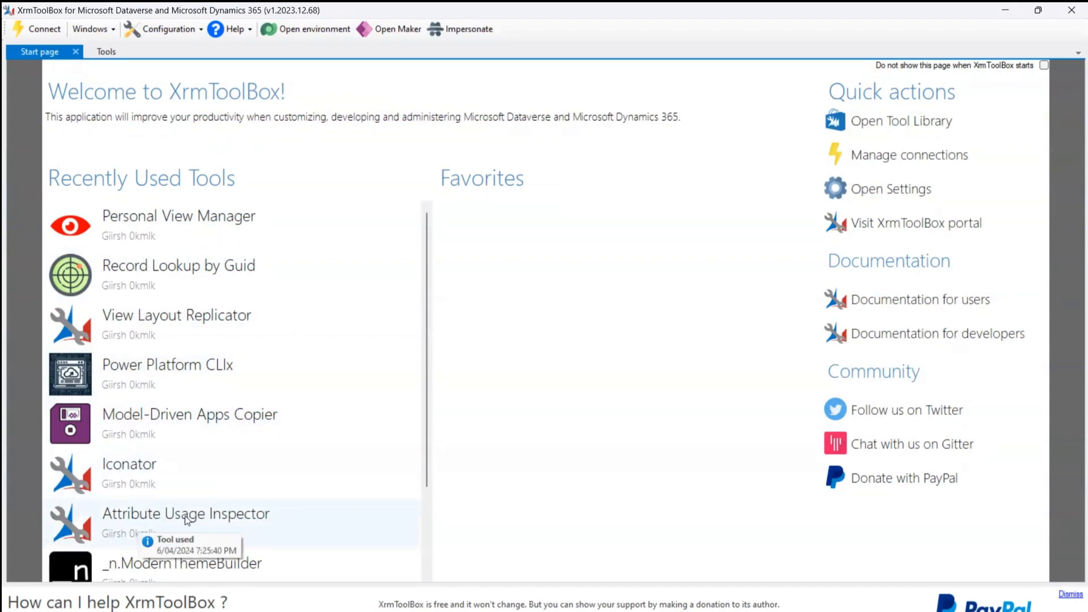
pyautogui.click(228, 514)
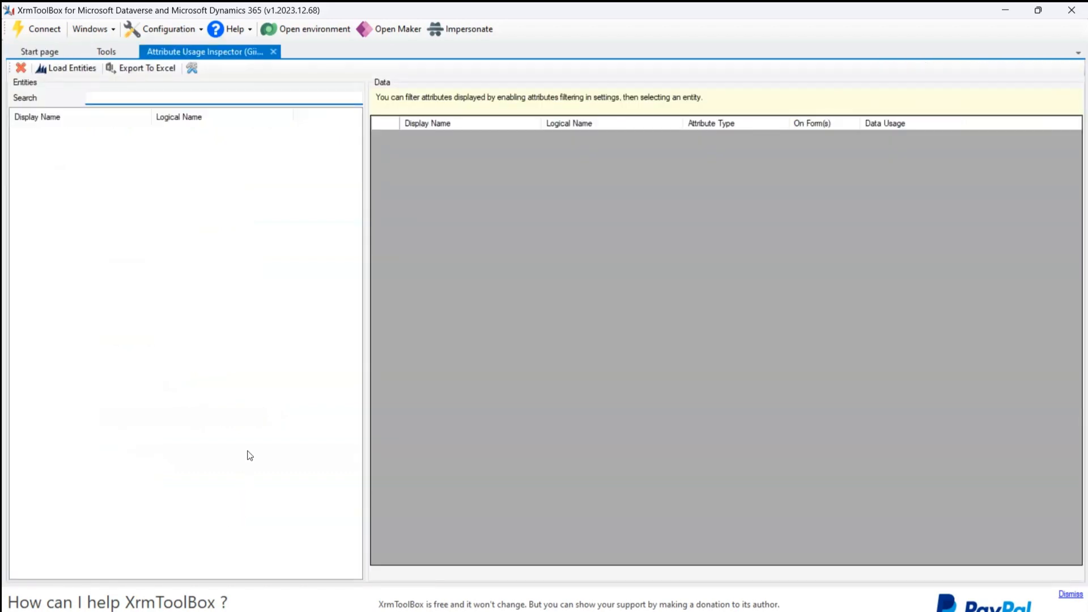
pyautogui.click(82, 71)
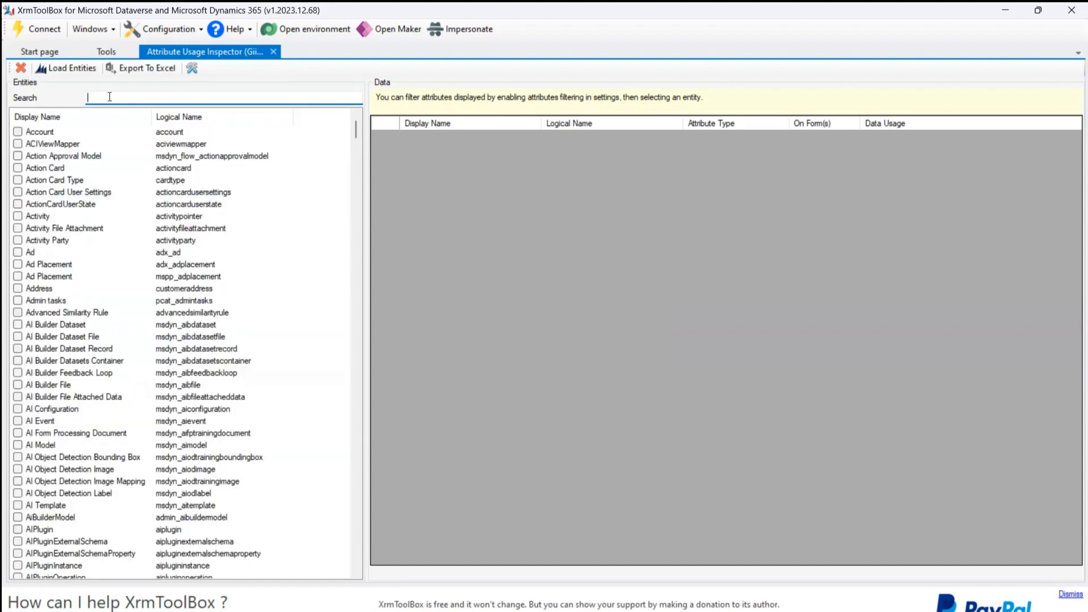
# Search the entities for "worl", show the World entity's attribute usage and widen the data area to review all its attributes.
pyautogui.write('worl')
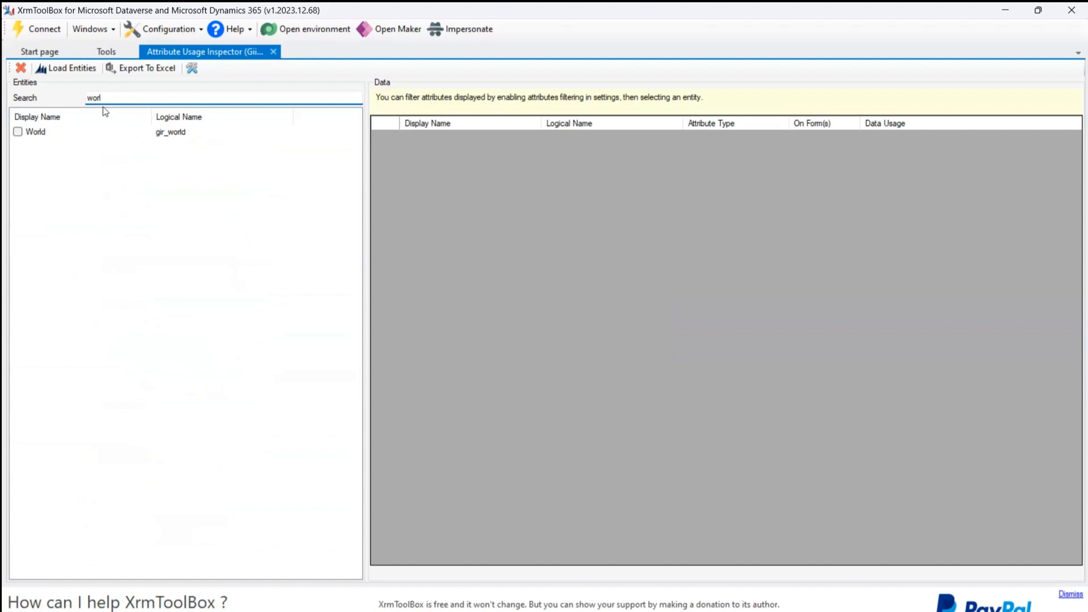
pyautogui.click(35, 133)
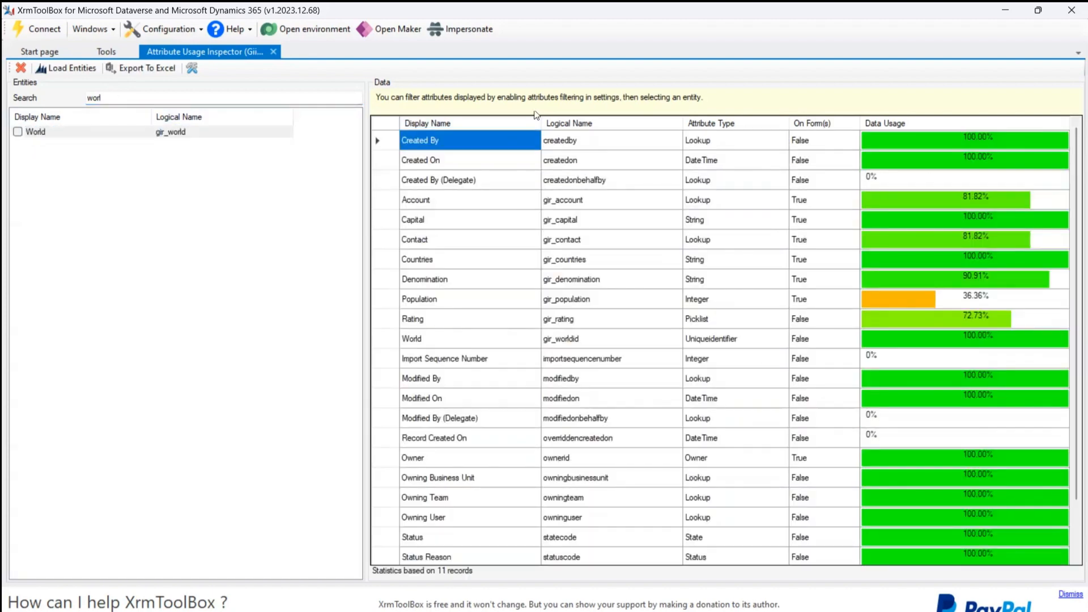
pyautogui.moveTo(367, 354); pyautogui.dragTo(281, 354)
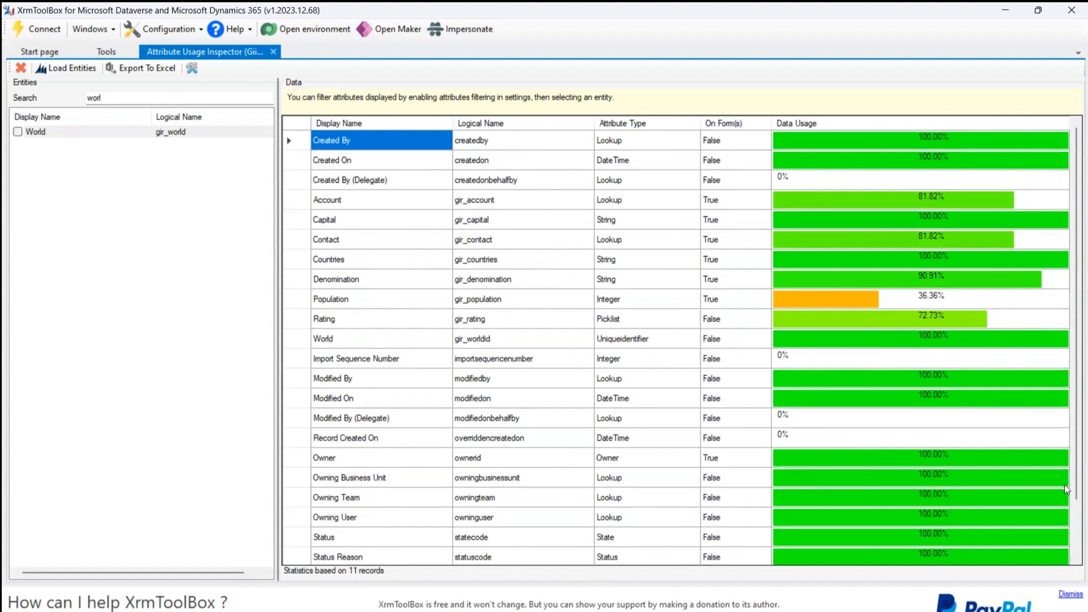
pyautogui.scroll(-2, 1081, 241)
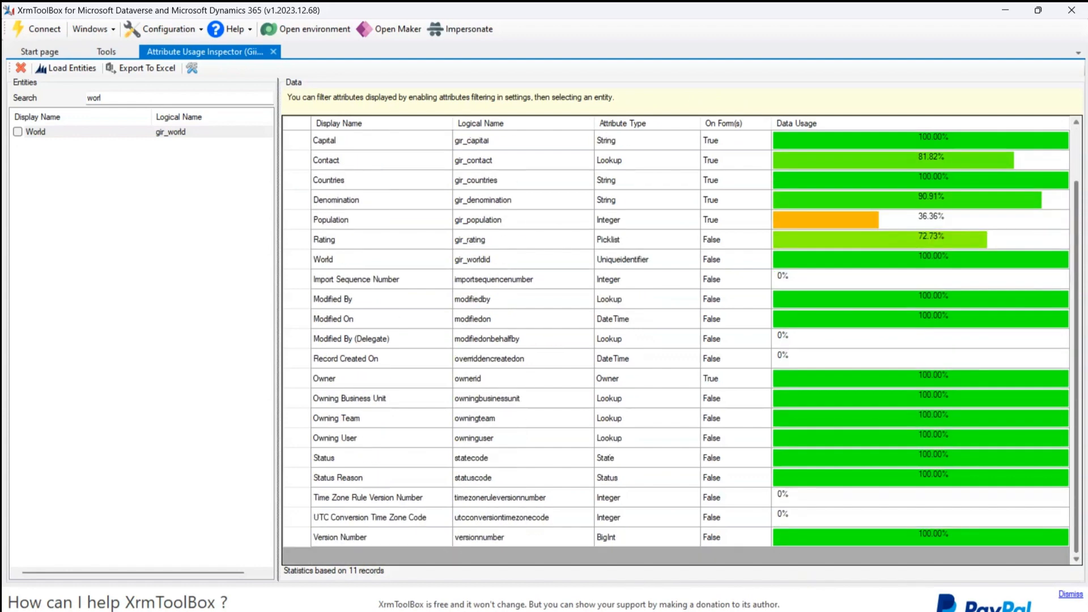
pyautogui.scroll(2, 1073, 240)
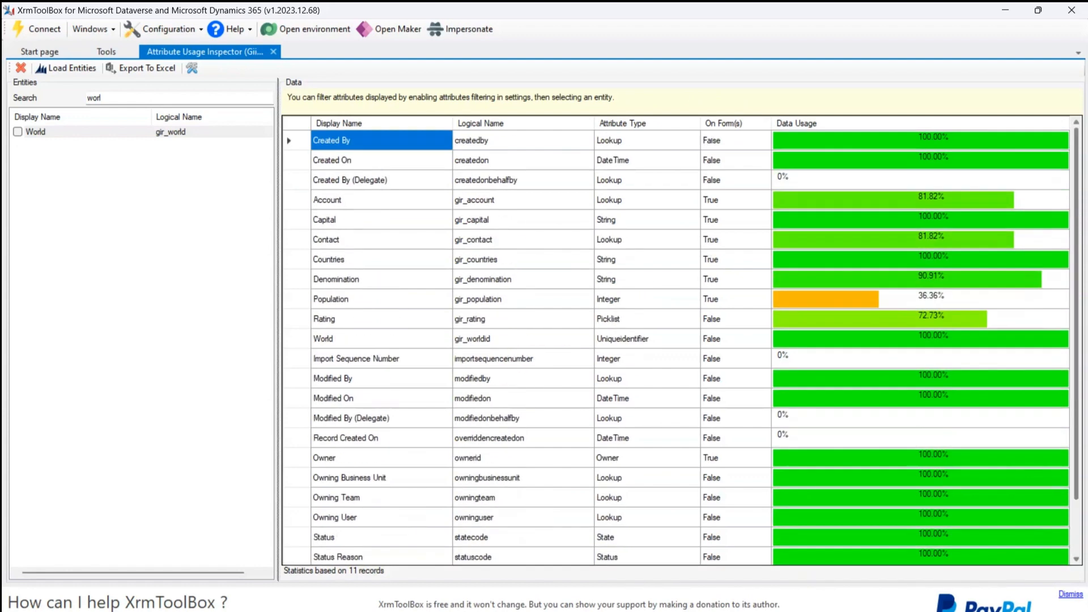
# Sort the World entity's attributes by data usage from lowest to highest and examine their usage and form placement.
pyautogui.click(790, 123)
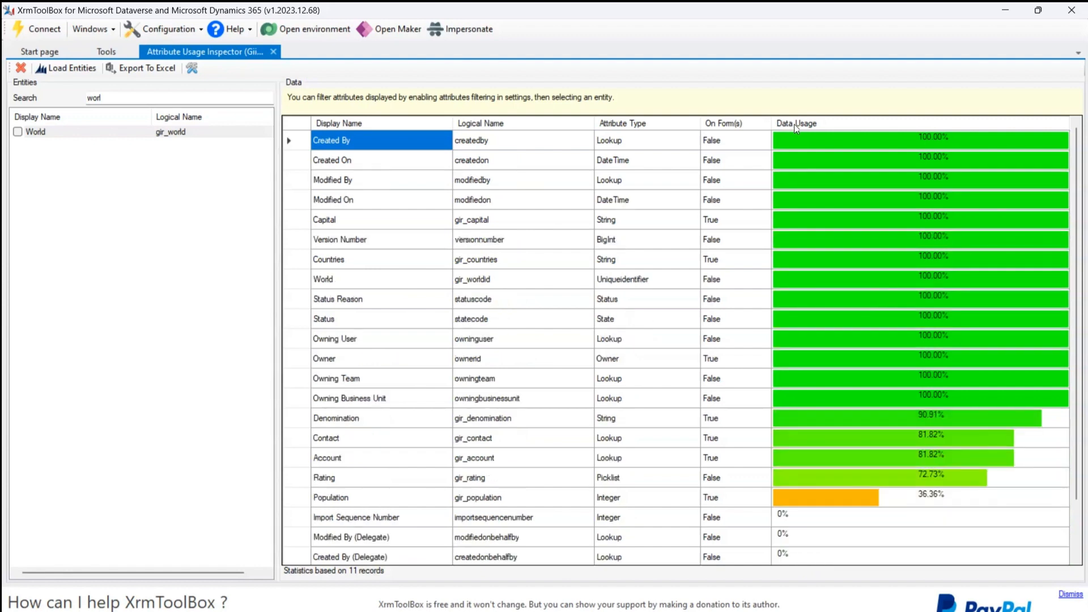
pyautogui.click(794, 124)
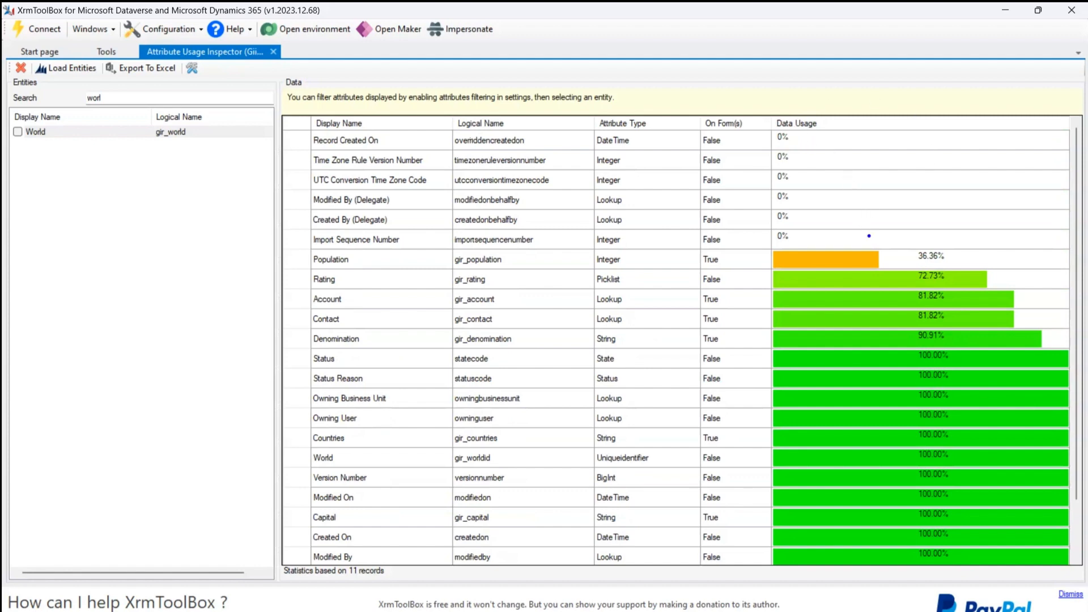
pyautogui.moveTo(869, 235)
pyautogui.mouseDown()
pyautogui.moveTo(763, 242)
pyautogui.moveTo(774, 277)
pyautogui.moveTo(898, 276)
pyautogui.moveTo(831, 231)
pyautogui.mouseUp()
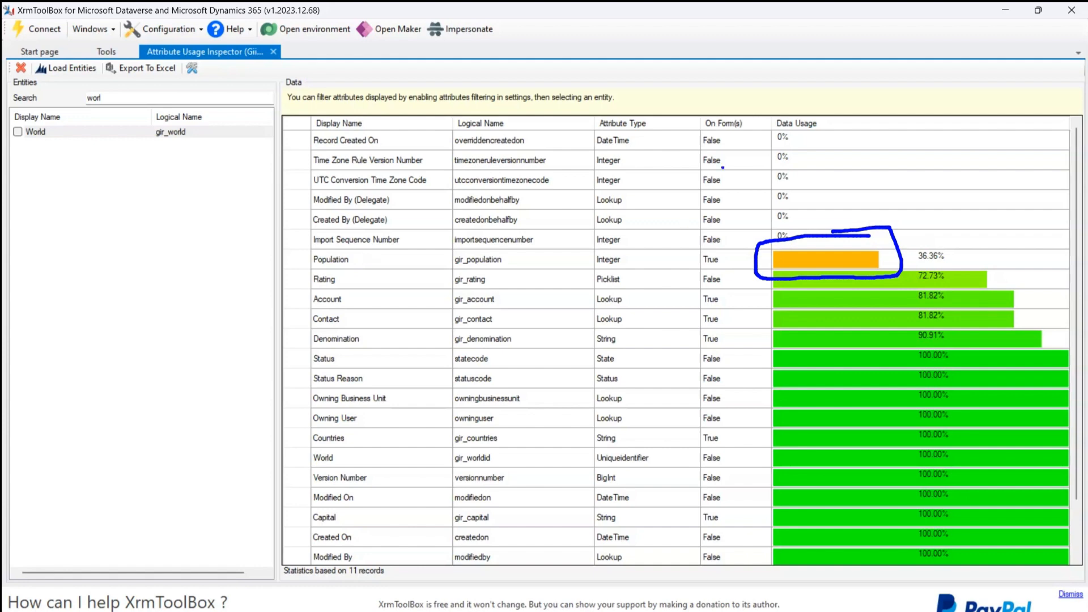
pyautogui.moveTo(731, 110)
pyautogui.mouseDown()
pyautogui.moveTo(684, 111)
pyautogui.moveTo(694, 343)
pyautogui.moveTo(753, 306)
pyautogui.moveTo(740, 89)
pyautogui.moveTo(685, 90)
pyautogui.mouseUp()
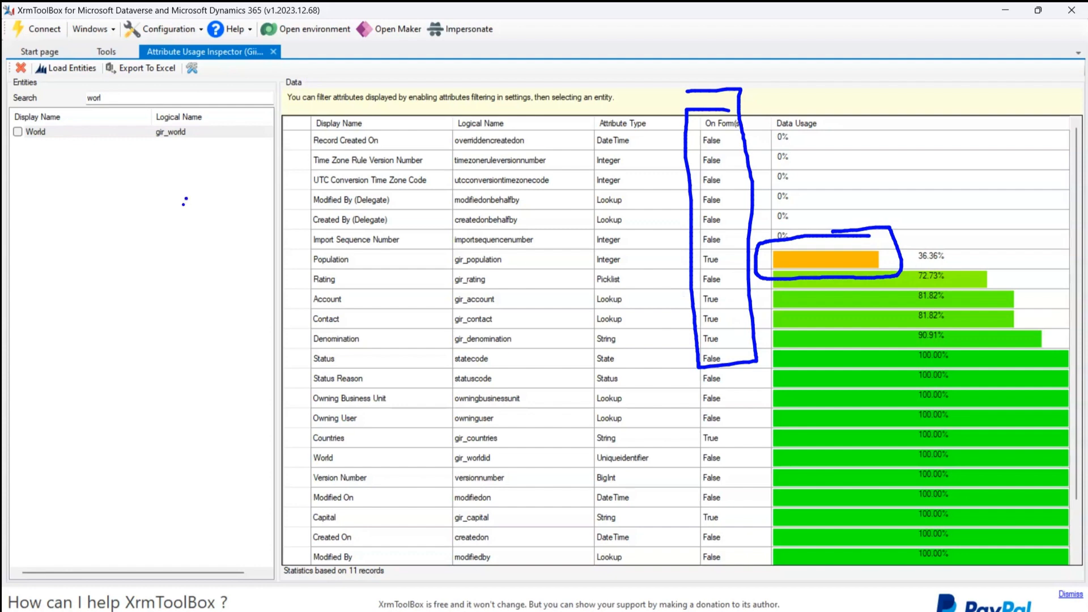
pyautogui.press('Escape')
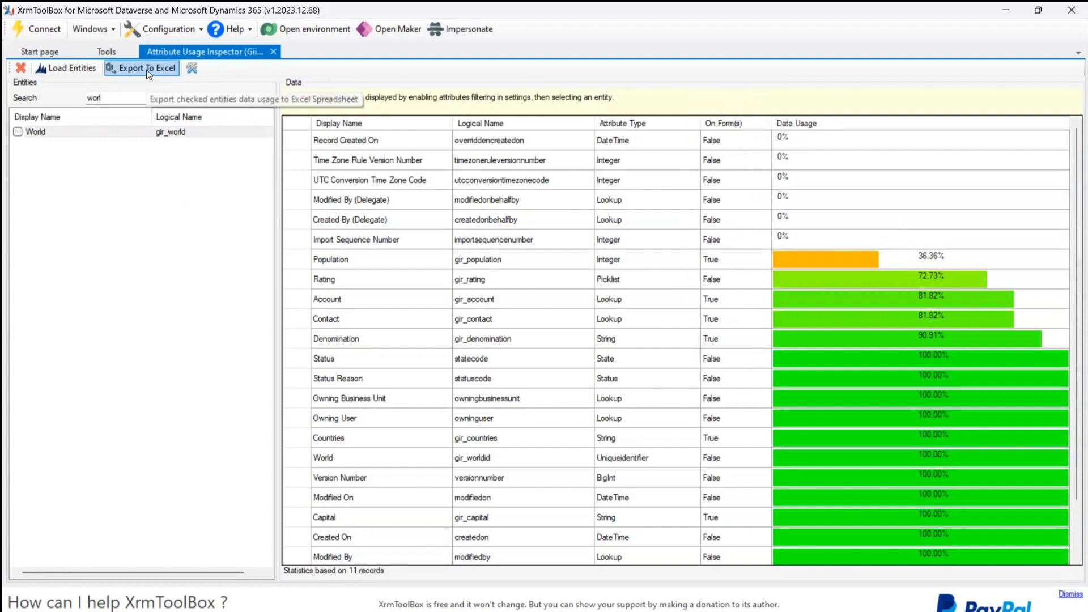
# Review the inspector's query and attribute filter settings and close them without saving changes.
pyautogui.click(192, 68)
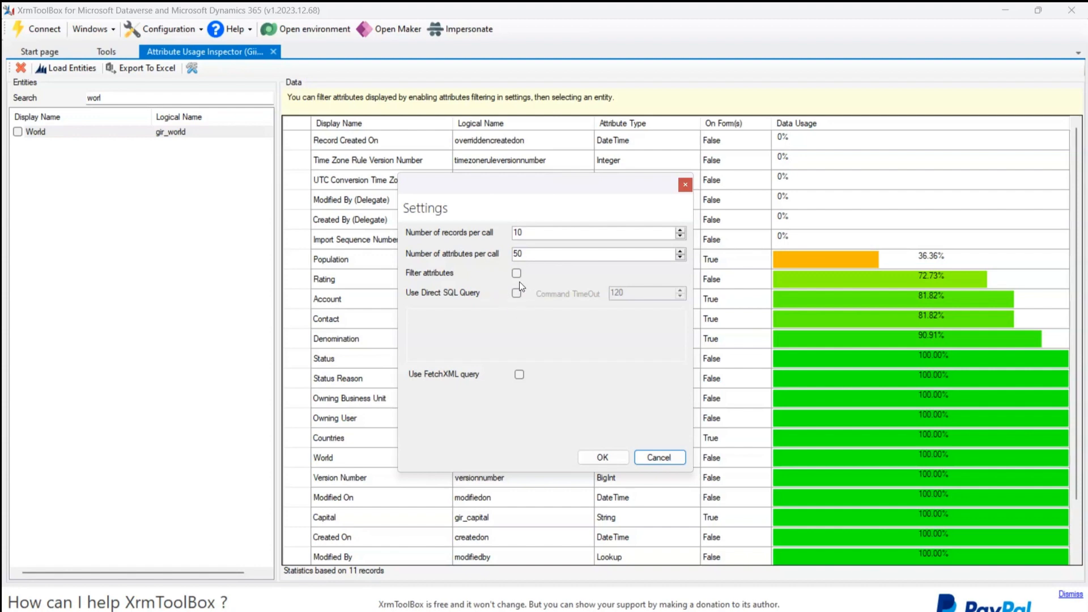
pyautogui.click(646, 459)
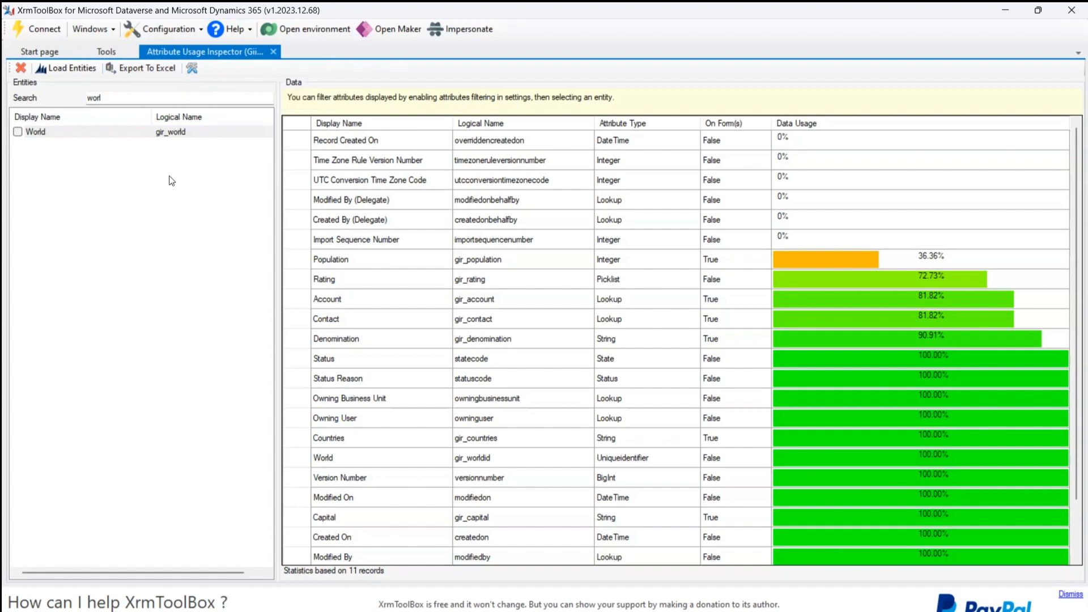
# Export the World entity's data usage to an Excel workbook named WorldTable in Downloads and open the saved file.
pyautogui.click(101, 133)
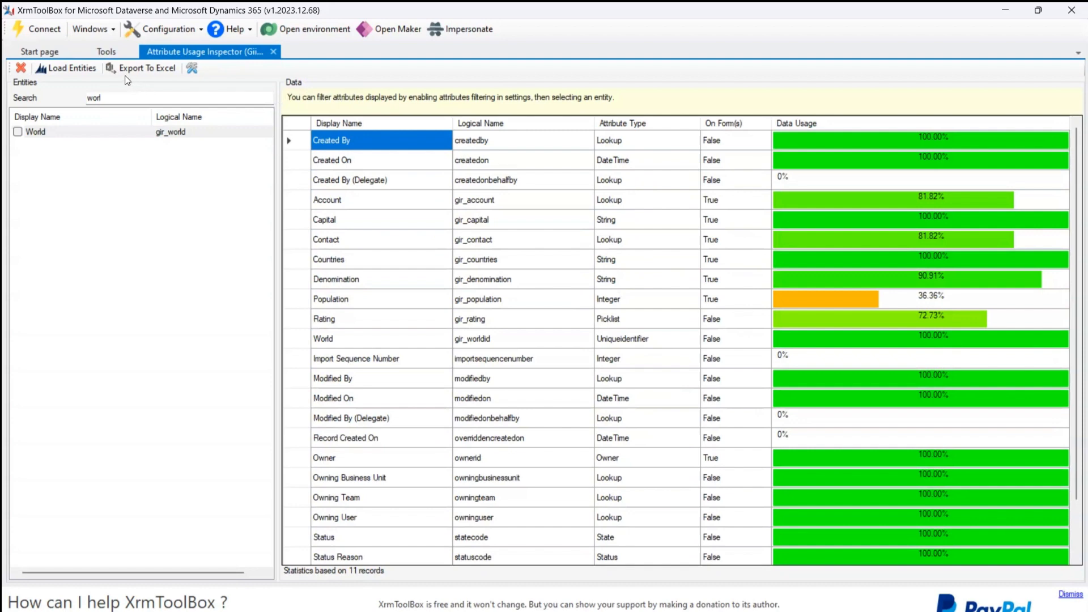
pyautogui.click(18, 132)
pyautogui.click(136, 69)
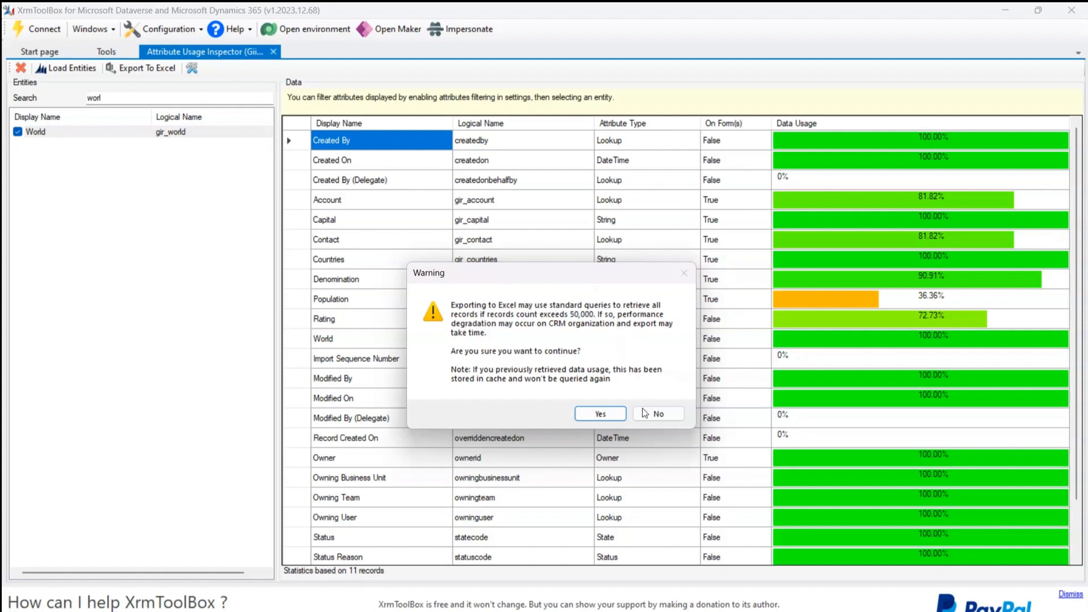
pyautogui.click(613, 418)
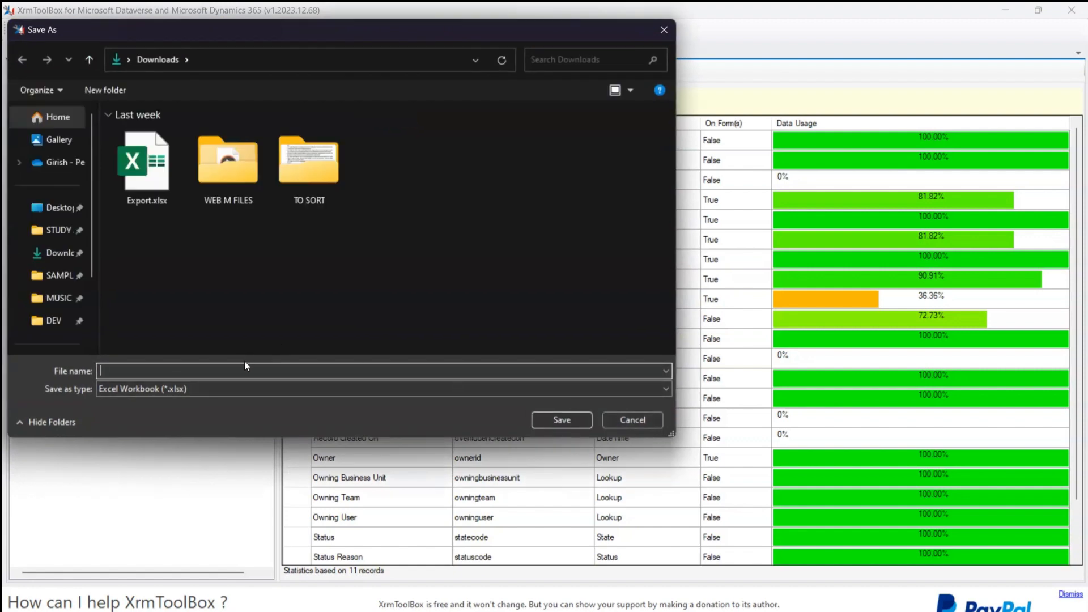
pyautogui.write('WorldTable')
pyautogui.click(564, 418)
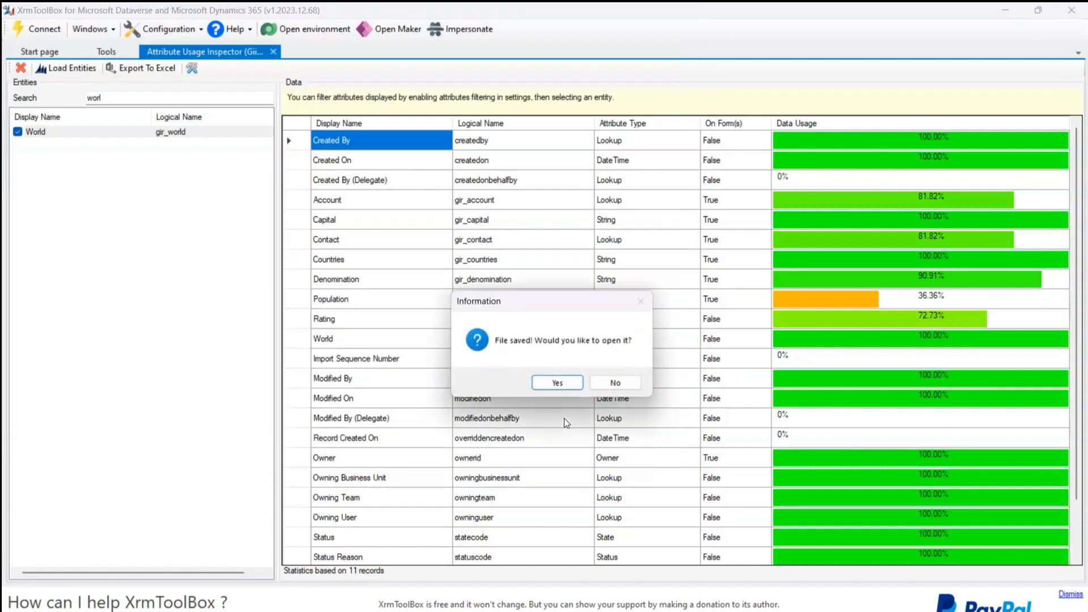
pyautogui.click(564, 384)
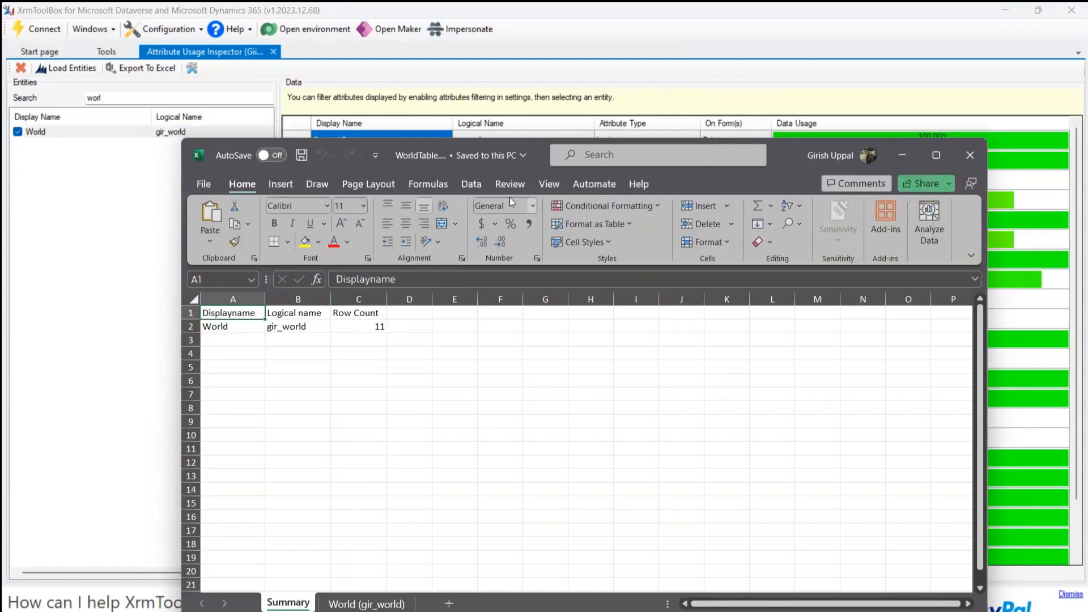
# Examine the Summary sheet and the maximized World (gir_world) sheet of the exported workbook, and switch back to XrmToolBox.
pyautogui.click(266, 353)
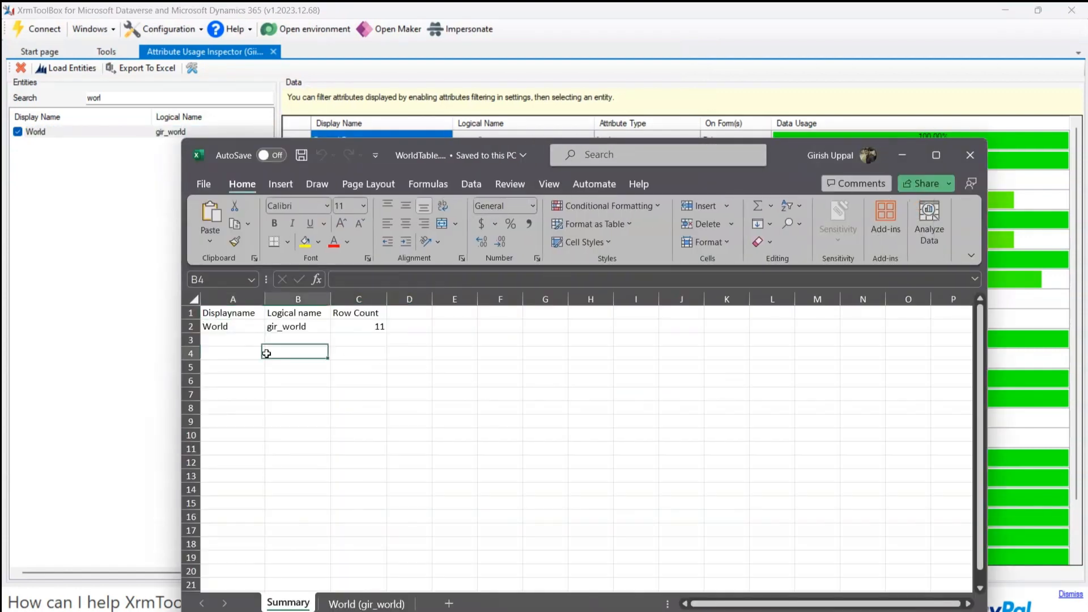
pyautogui.moveTo(245, 315); pyautogui.dragTo(371, 368)
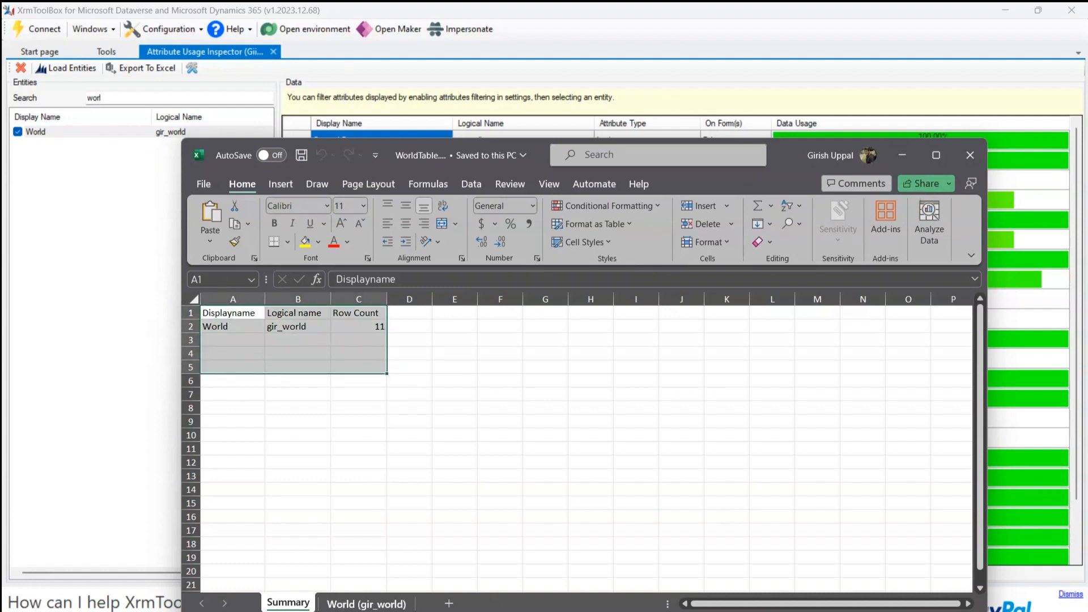
pyautogui.click(340, 604)
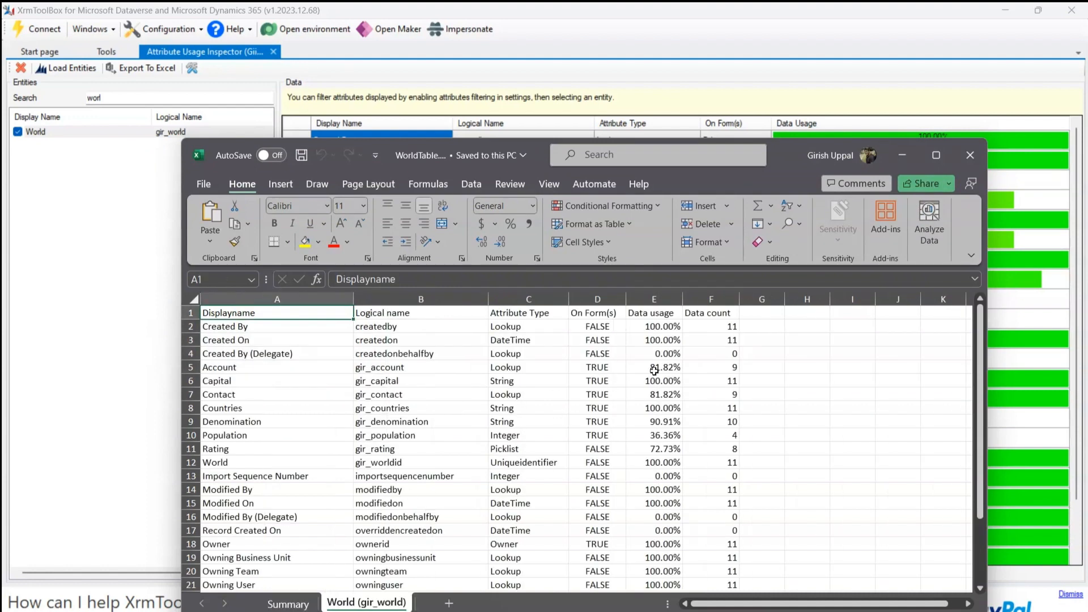
pyautogui.moveTo(283, 315); pyautogui.dragTo(723, 461)
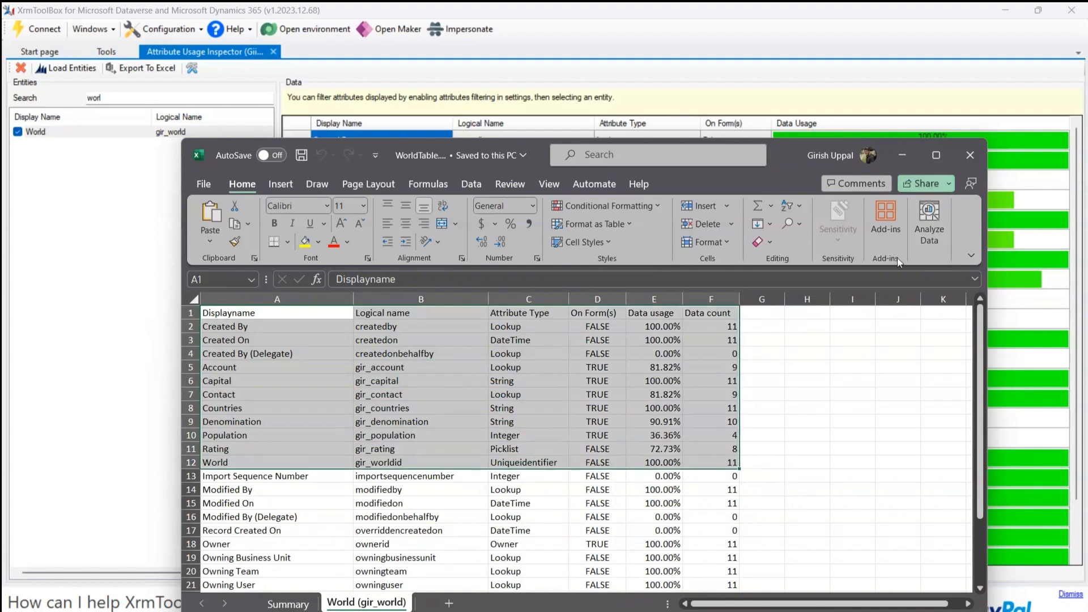
pyautogui.click(936, 155)
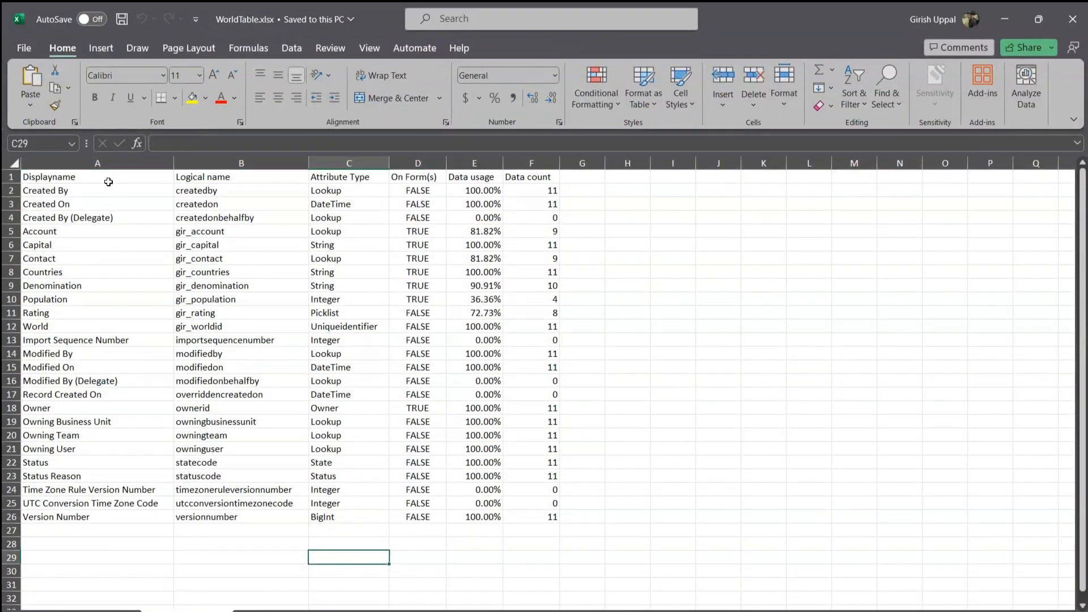
pyautogui.moveTo(107, 180); pyautogui.dragTo(548, 526)
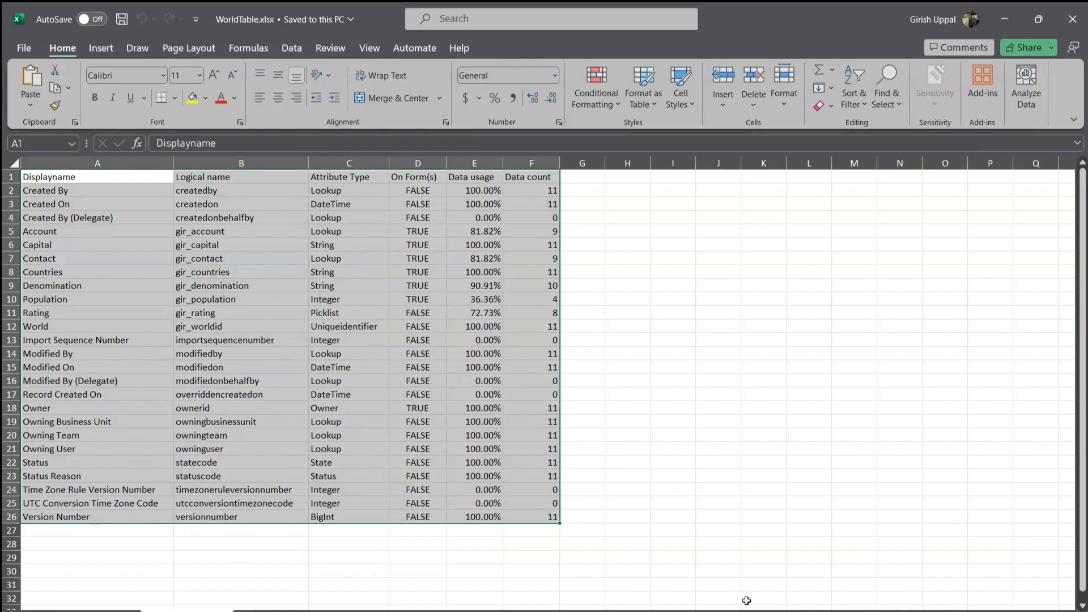
pyautogui.hotkey('alt', 'Tab')
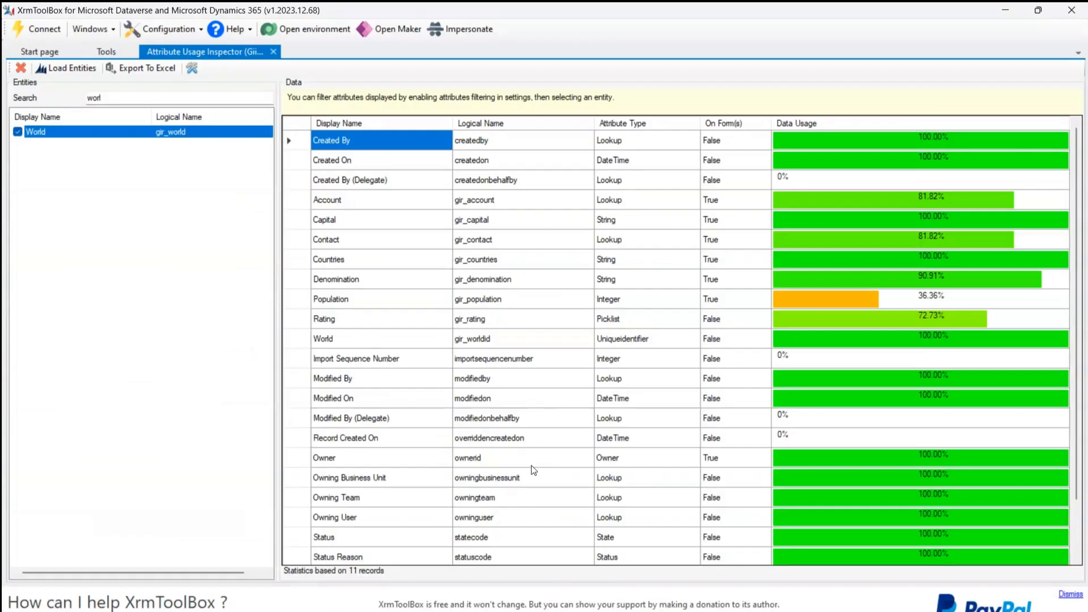